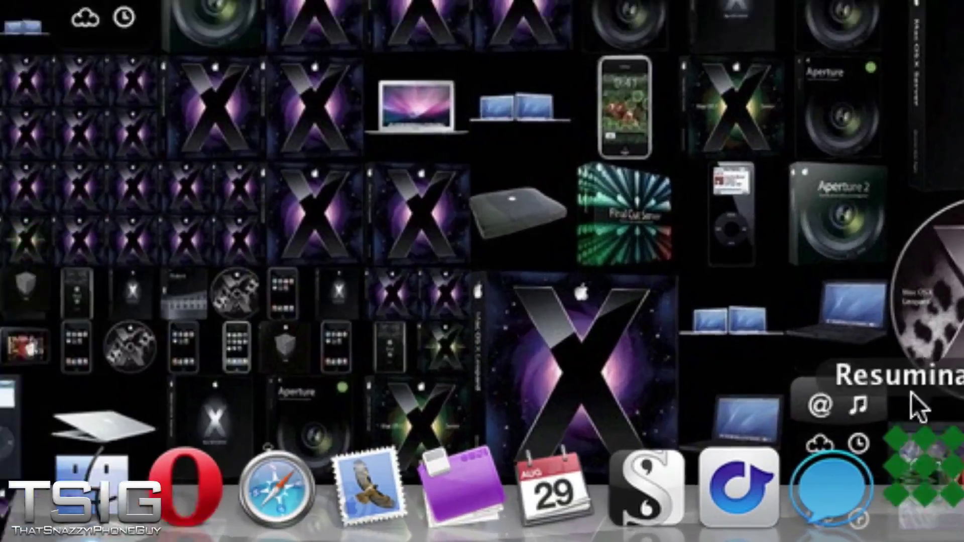
Filter Resuminator by 'text', uncheck Should Resume for TextEdit, then clear the search filter
left_click(912, 393)
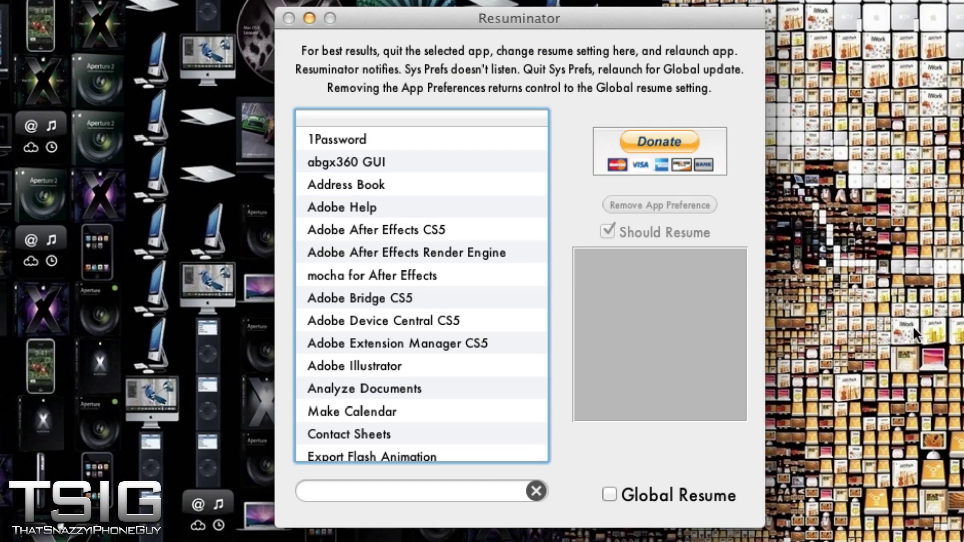
scroll(486, 321, "down", 5)
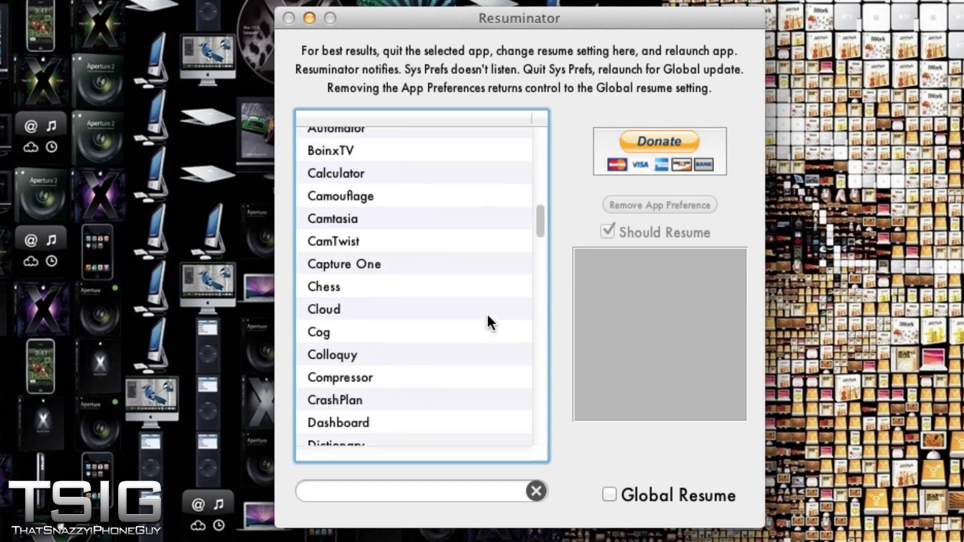
scroll(487, 313, "down", 10)
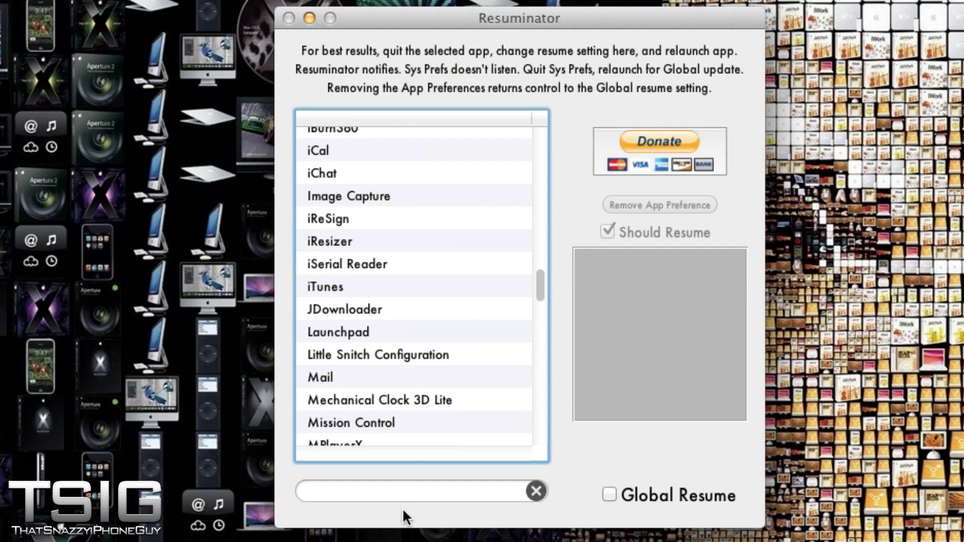
left_click(402, 499)
type("tet")
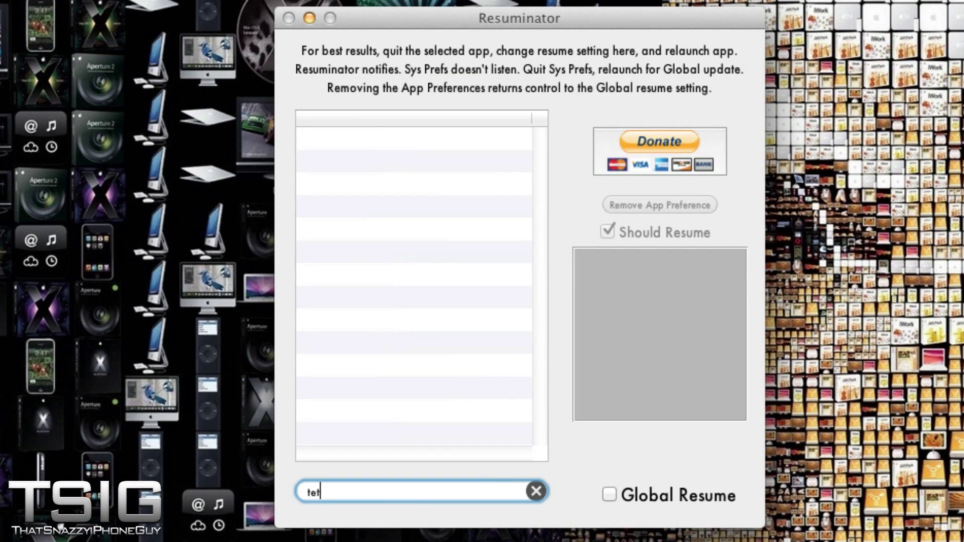
key("BackSpace")
type("xt")
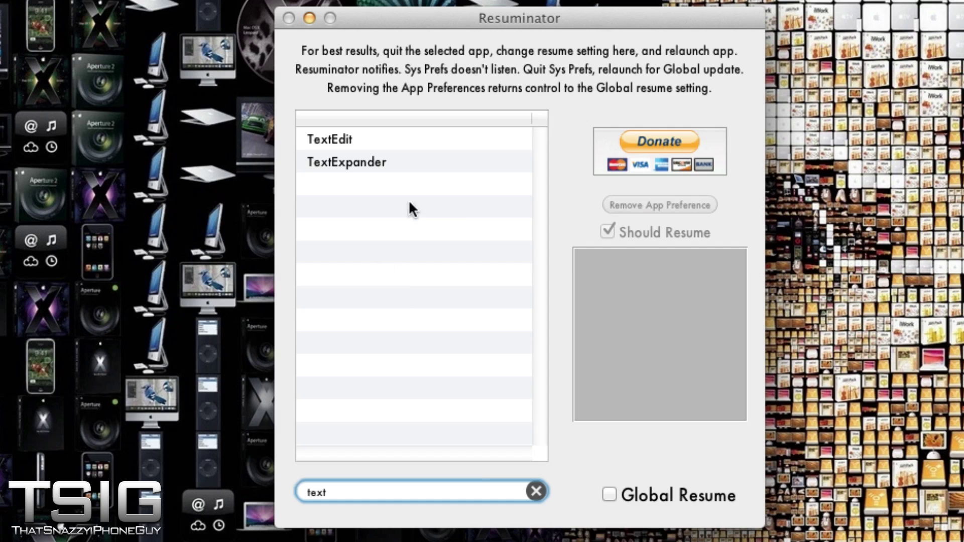
left_click(406, 139)
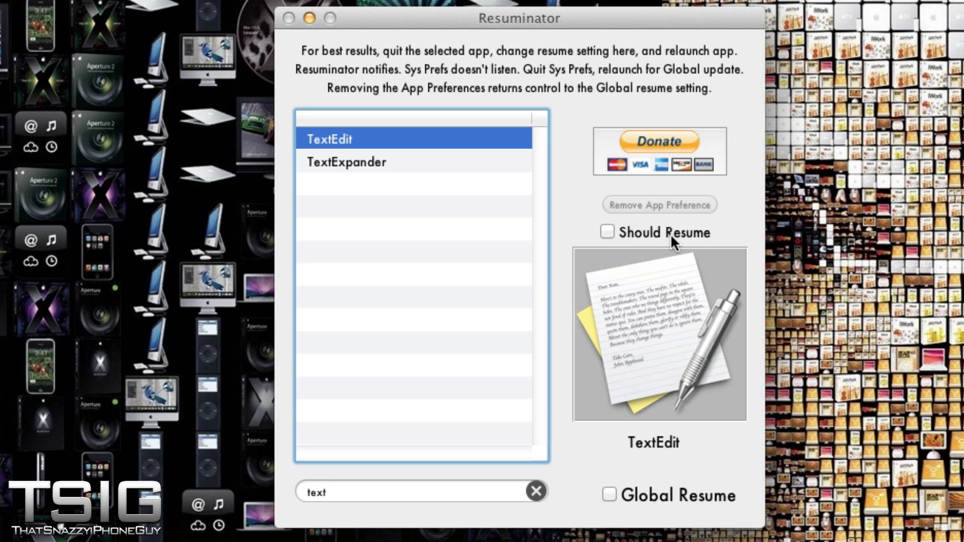
left_click(536, 491)
Filter Resuminator's app list by 'saf' and select Safari to view its resume setting
scroll(471, 349, "down", 15)
scroll(472, 352, "down", 5)
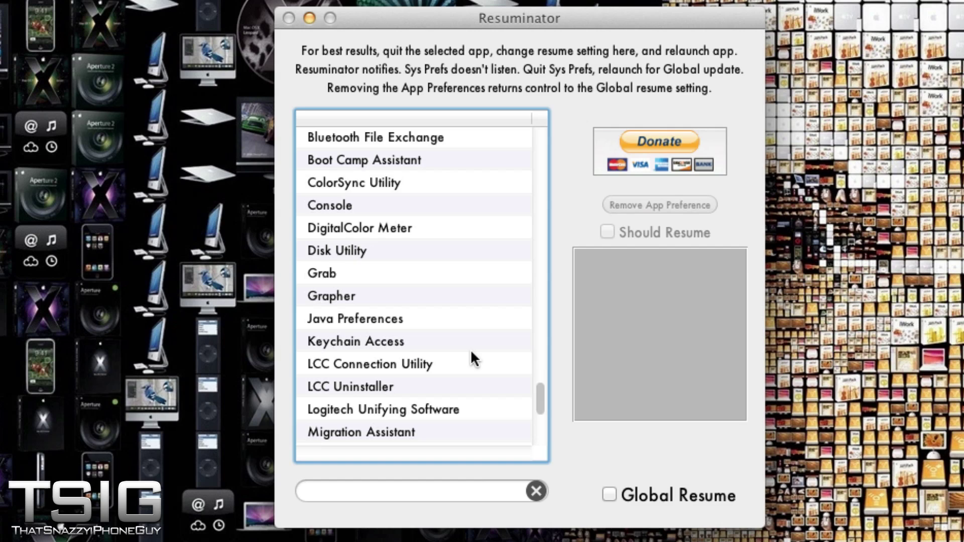
left_click(416, 488)
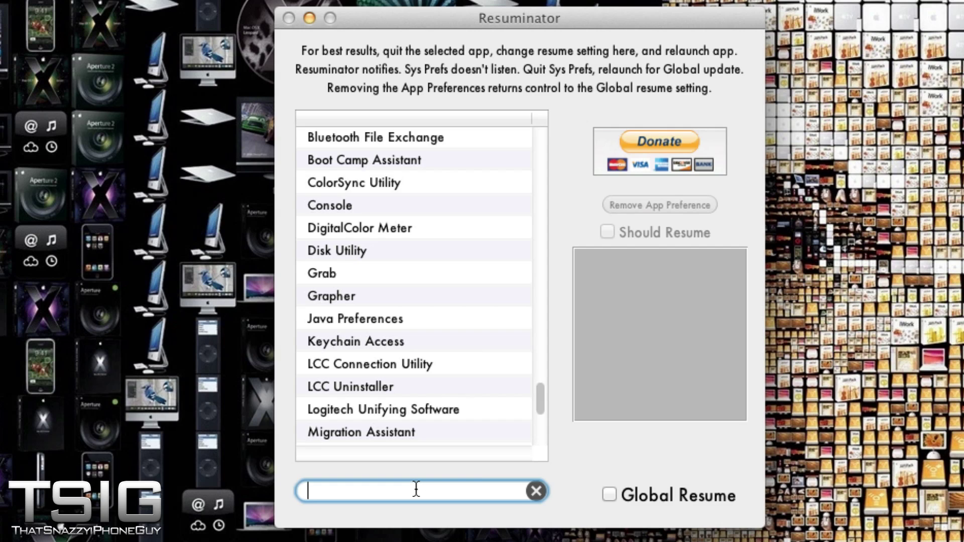
type("saf")
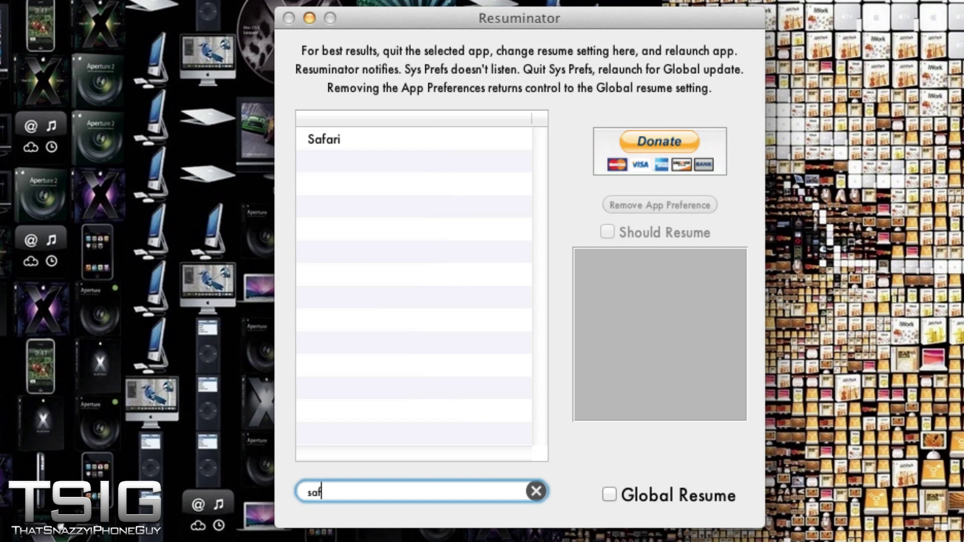
left_click(495, 139)
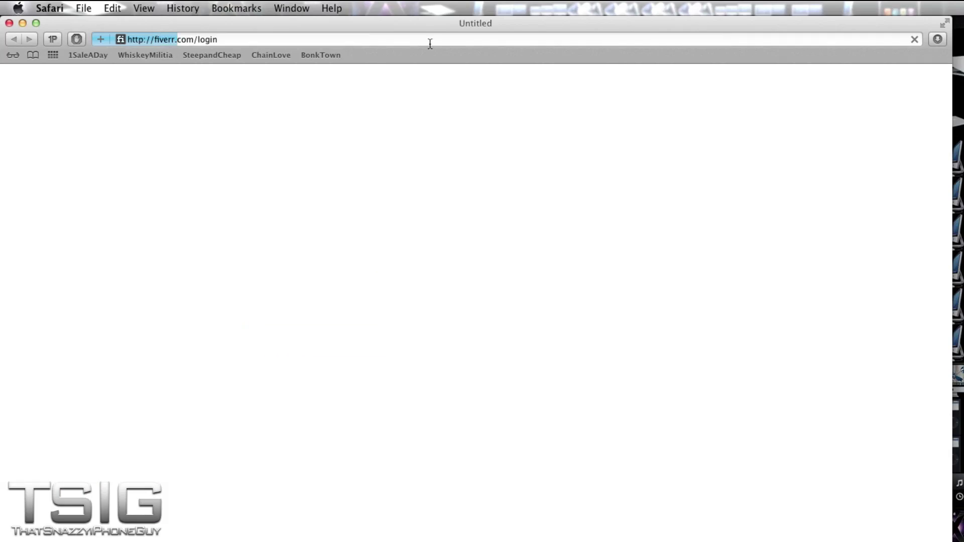
Replace the fiverr login page in Safari by loading the autocompleted Google address
type("g")
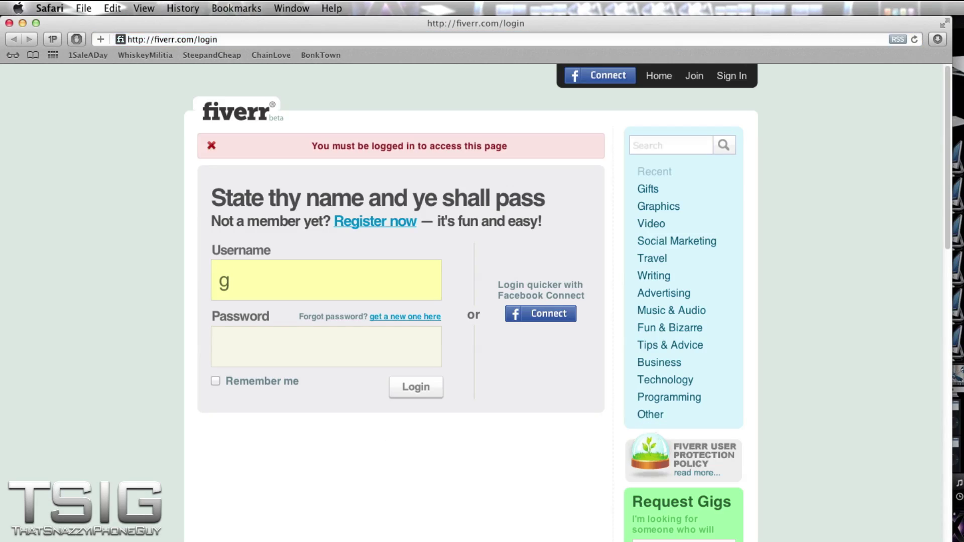
left_click(431, 40)
type("g")
key("Return")
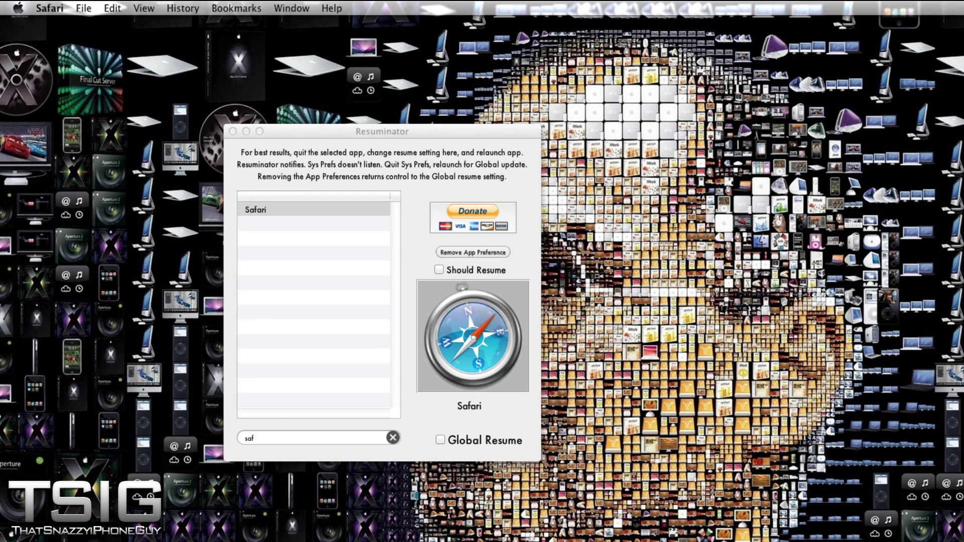
Quit Safari, turn on Should Resume for Safari, and quit Resuminator
key("super+q")
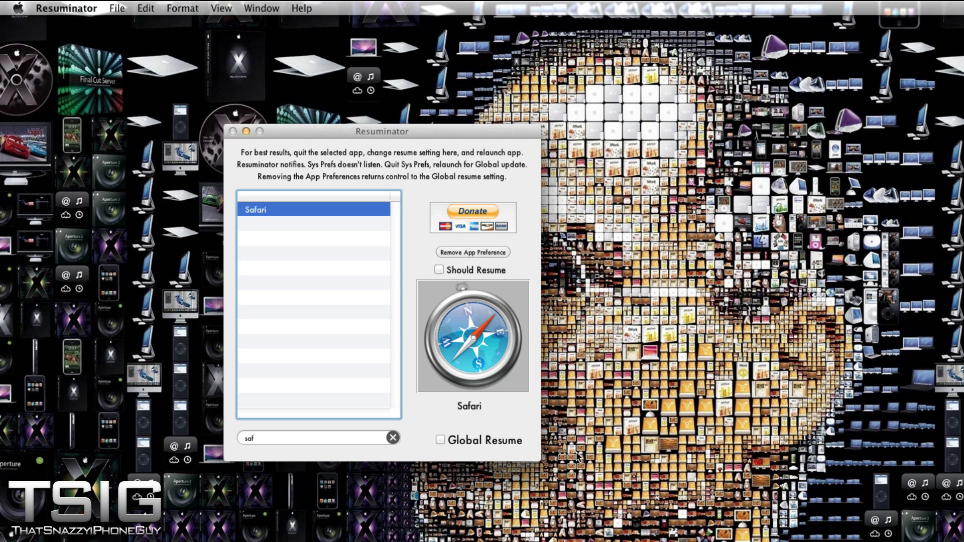
left_click(495, 271)
key("super+q")
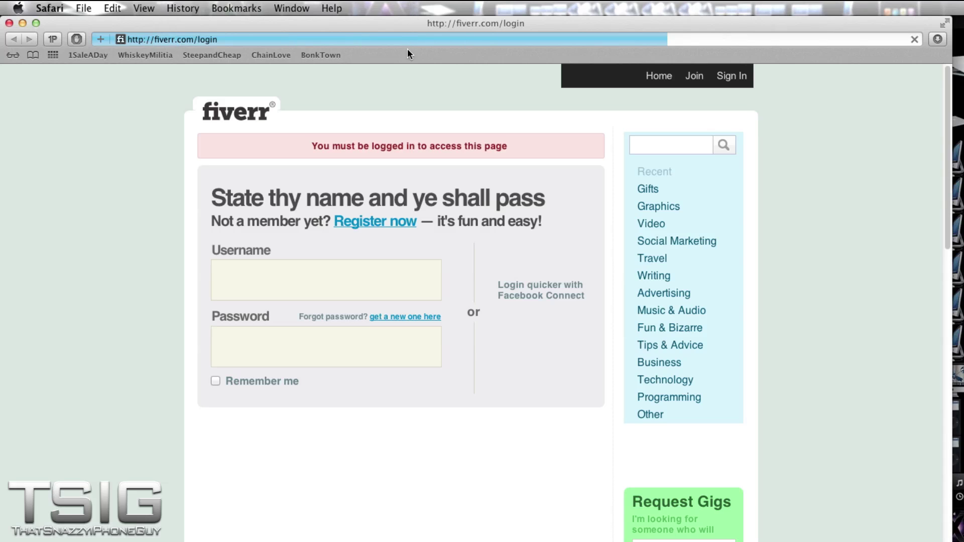
Load Google in the current Safari tab and Engadget in a new tab
key("super+l")
type("google.com/")
key("Return")
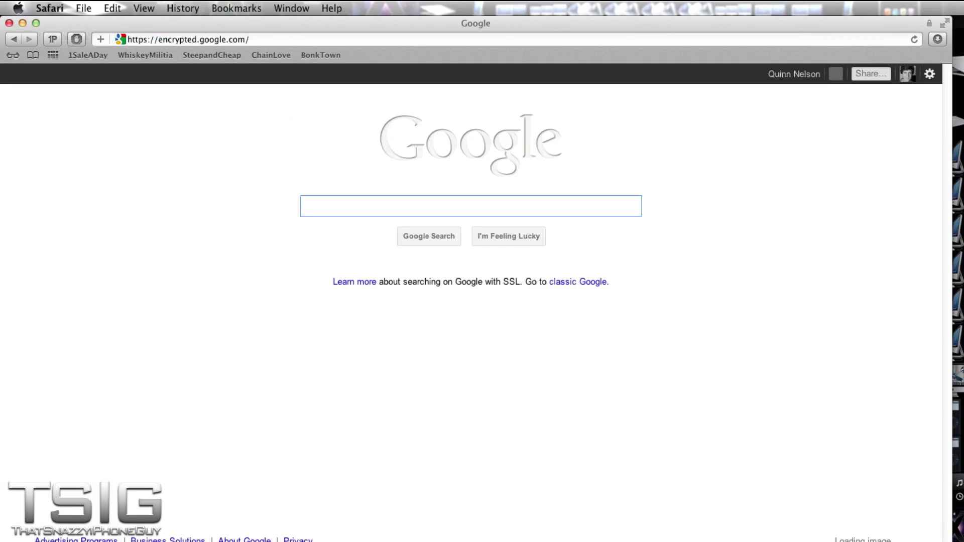
key("super+t")
type("engadget.com/")
key("Return")
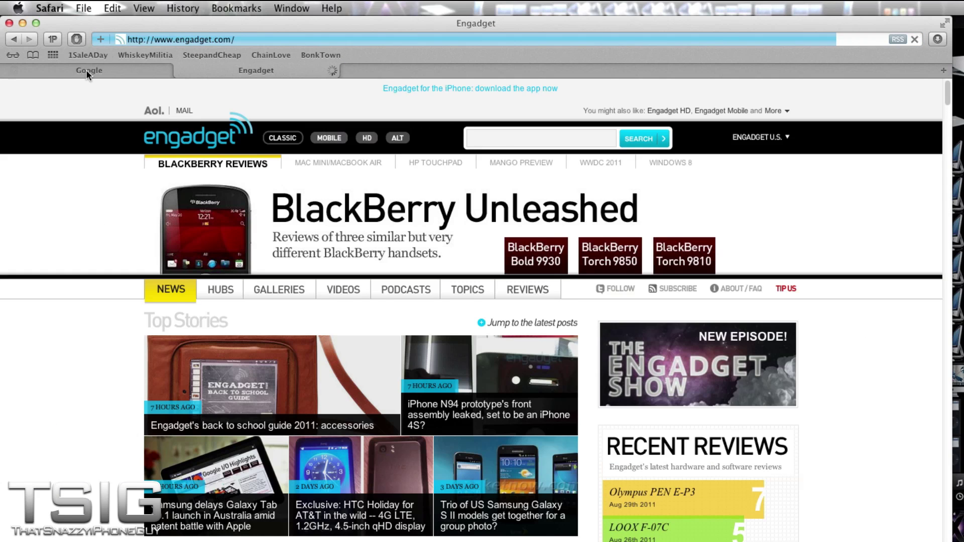
Switch between the Google and Engadget tabs, then quit Safari
left_click(86, 70)
left_click(240, 68)
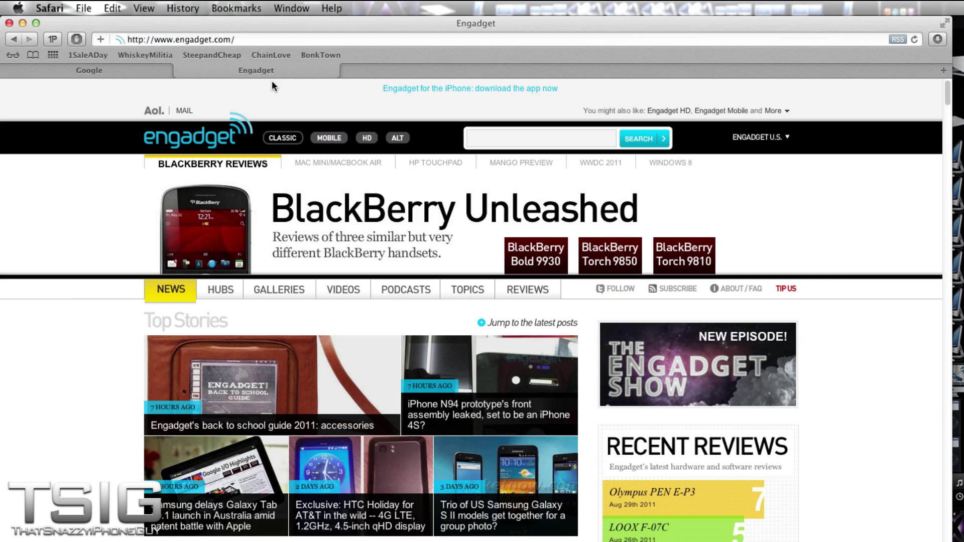
key("super+q")
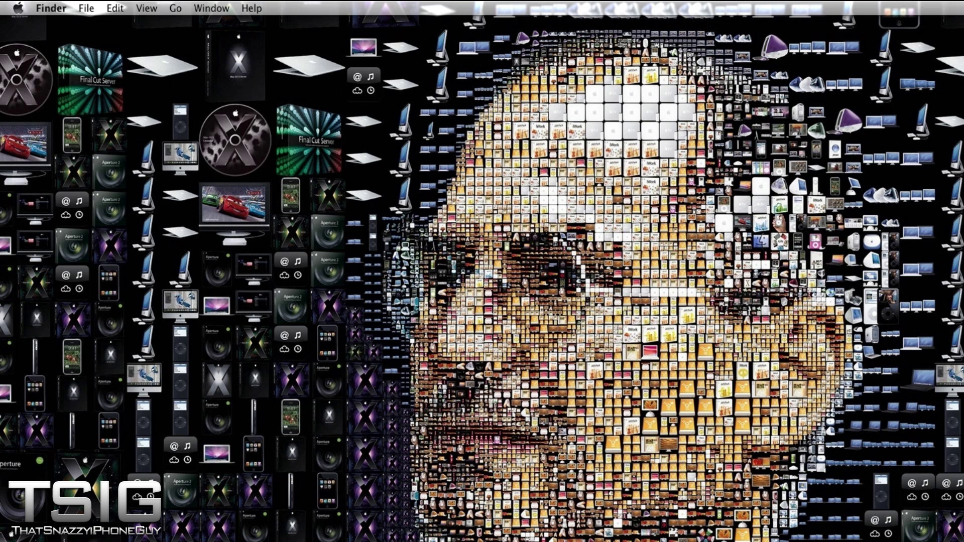
Filter Resuminator by 'saf', select Safari, and uncheck its Should Resume option
scroll(299, 307, "down", 15)
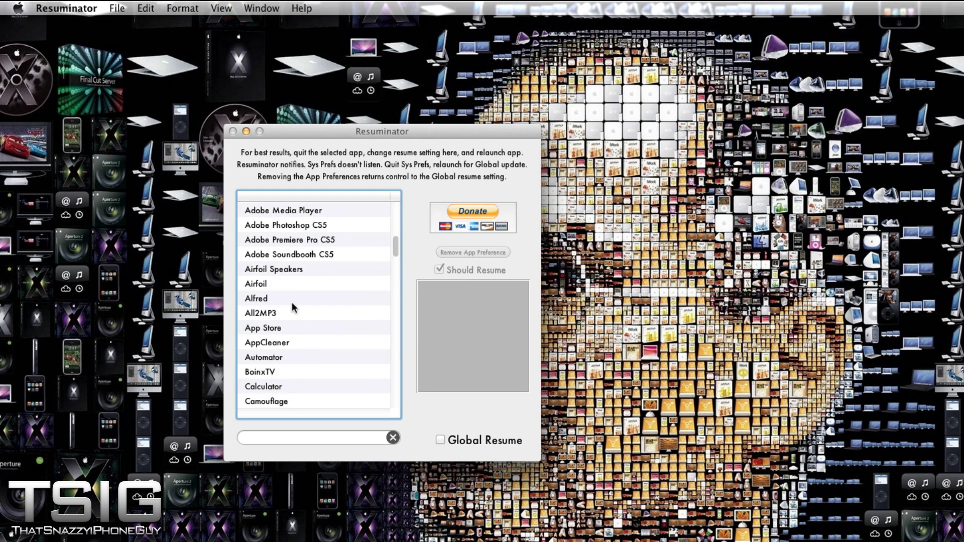
scroll(312, 330, "down", 3)
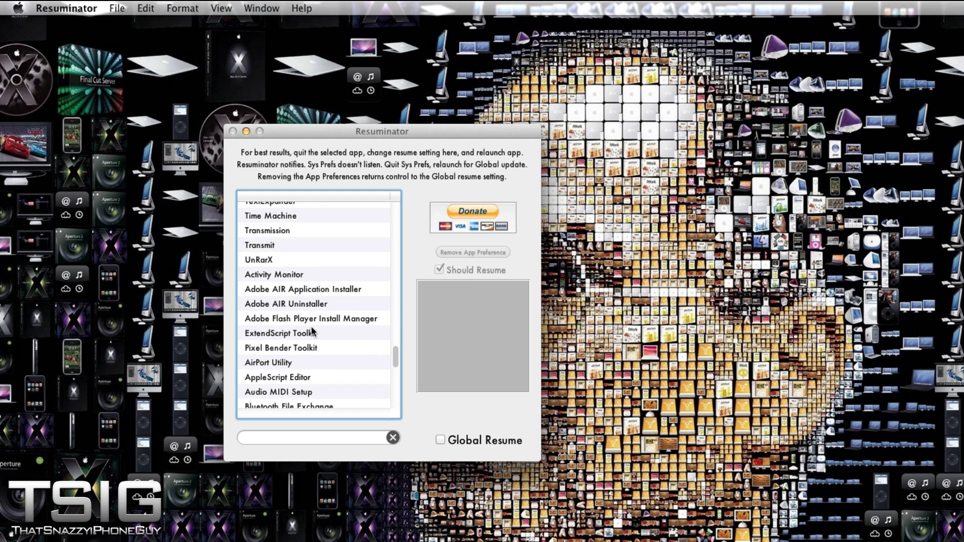
left_click(290, 438)
type("saf")
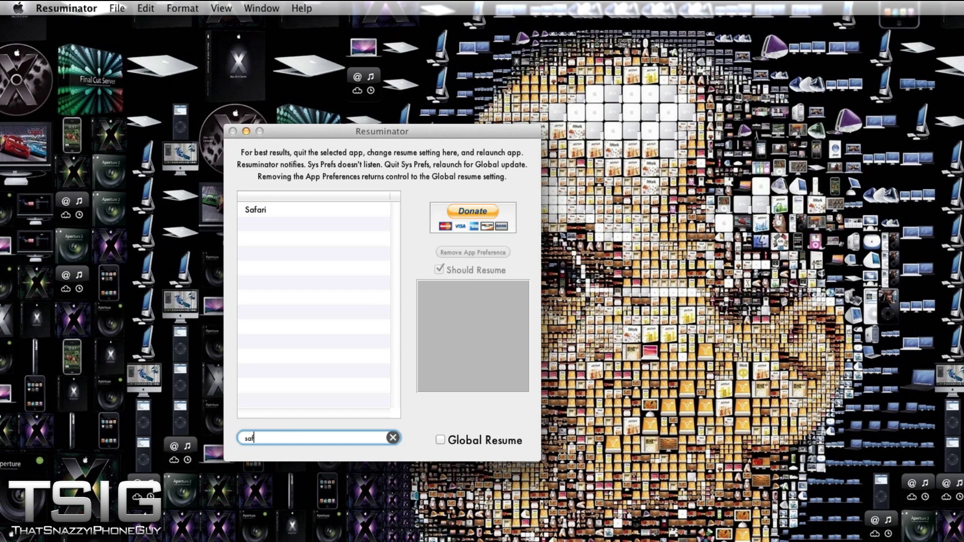
left_click(357, 209)
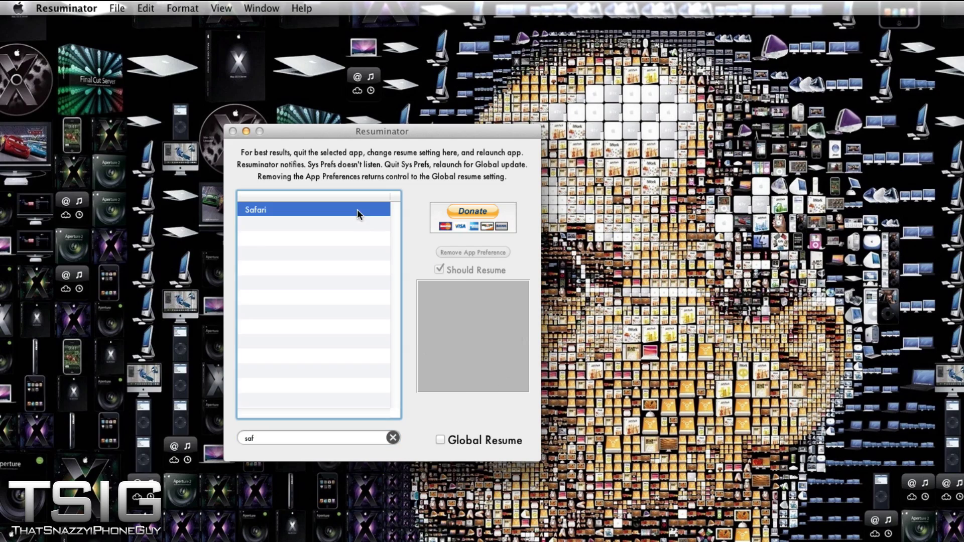
left_click(471, 273)
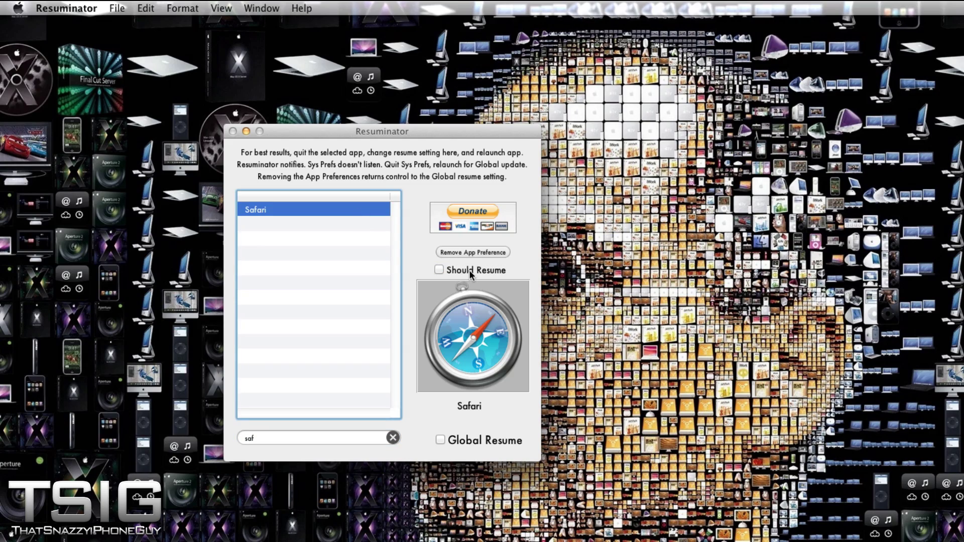